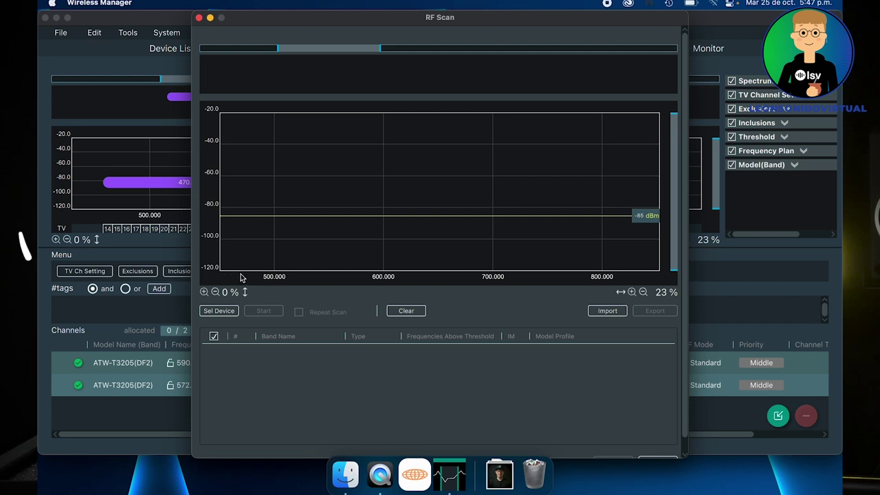
Run an RF scan using the 590.000 MHz channel of the ATW-T3205(DF2) receiver with ID 1
click(231, 312)
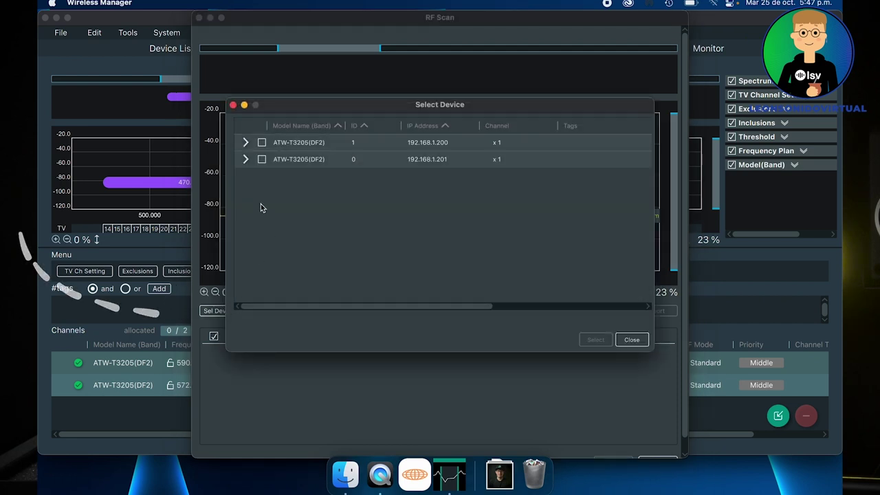
click(246, 143)
click(246, 177)
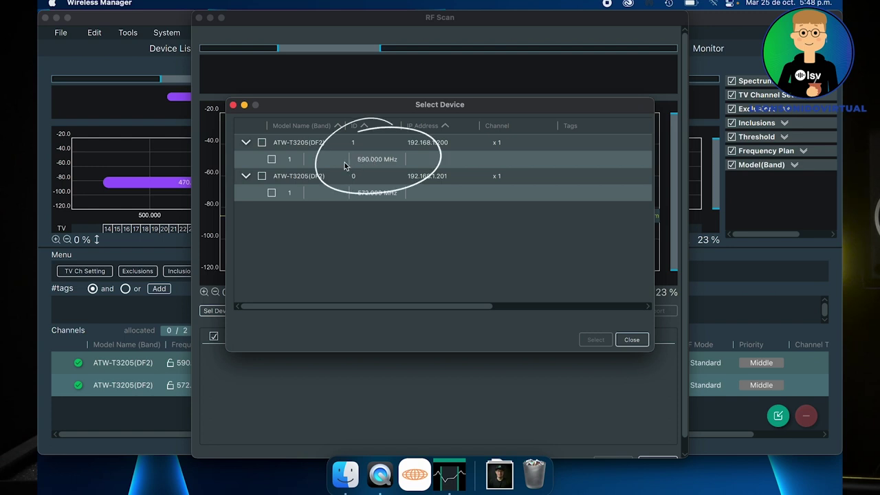
click(271, 159)
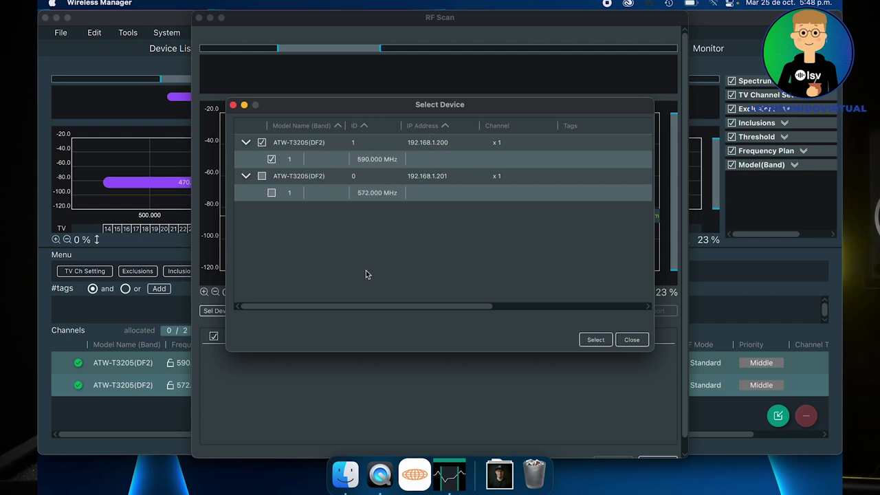
click(596, 341)
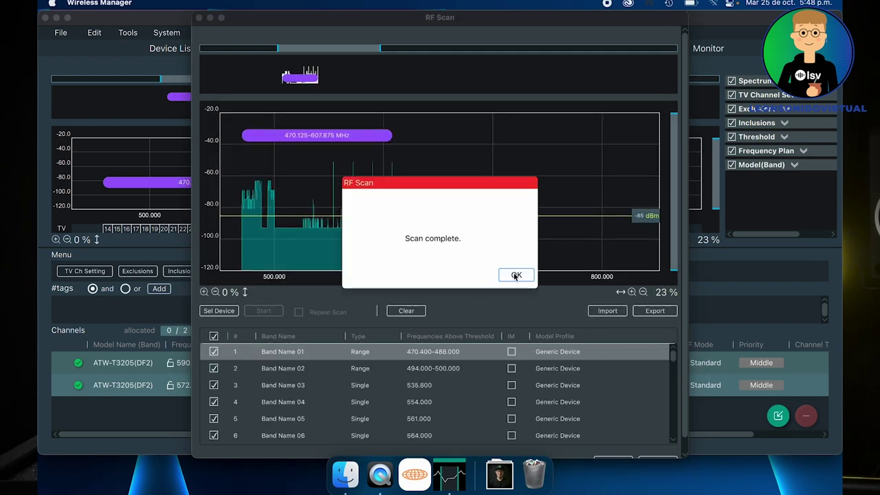
click(516, 275)
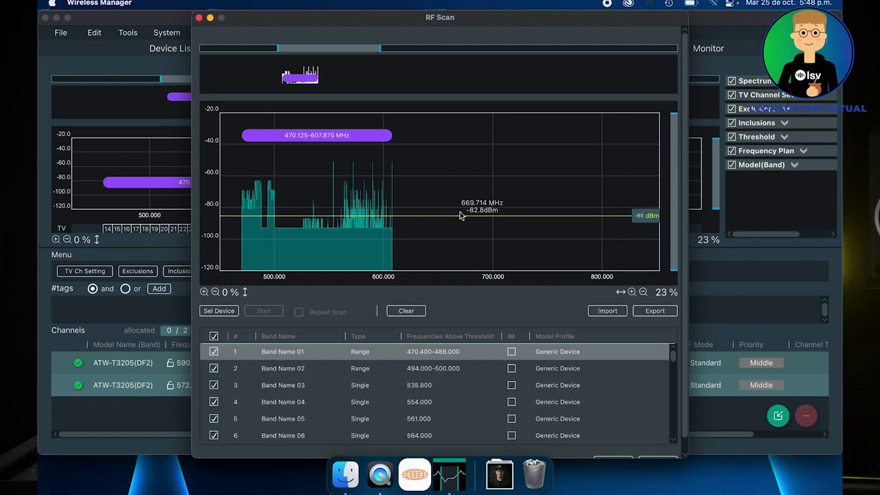
Lower the RF scan threshold to -90 dBm and apply the scan results to the frequency coordination
drag(459, 216, 461, 234)
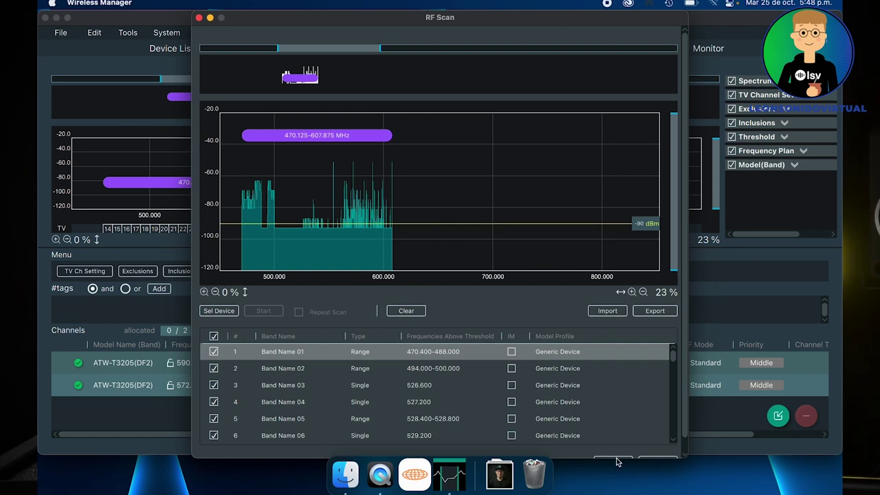
drag(617, 460, 657, 461)
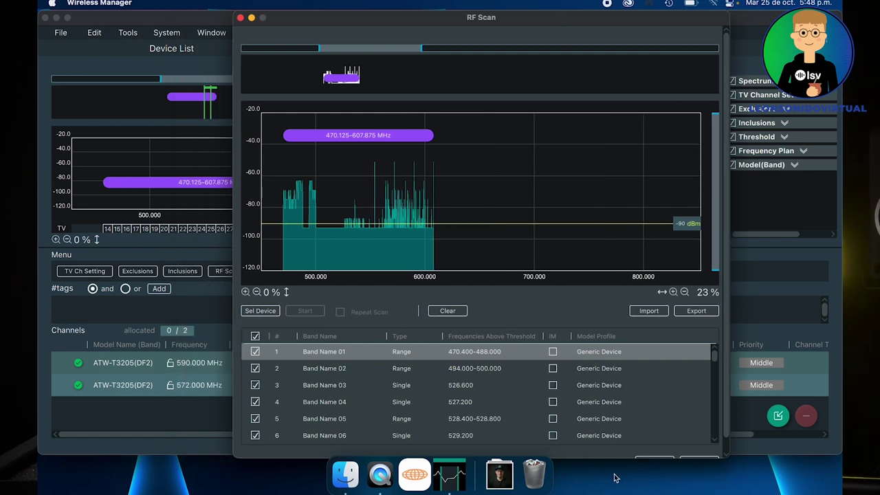
click(656, 462)
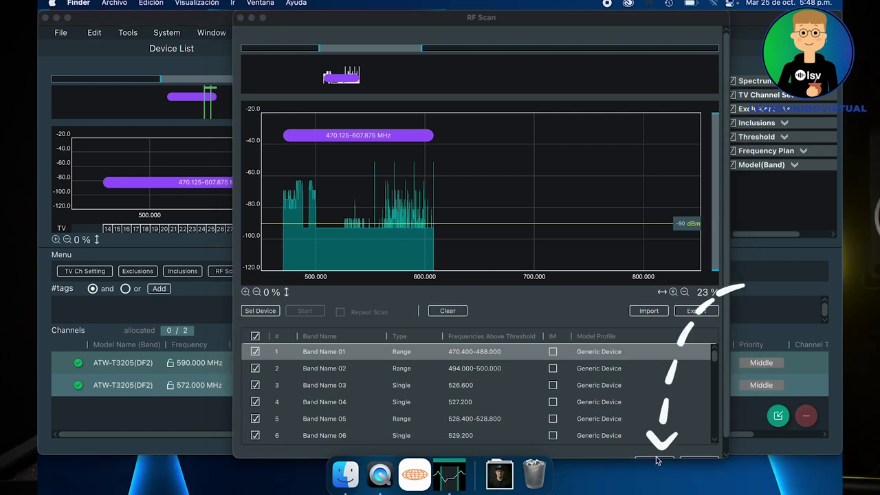
click(656, 460)
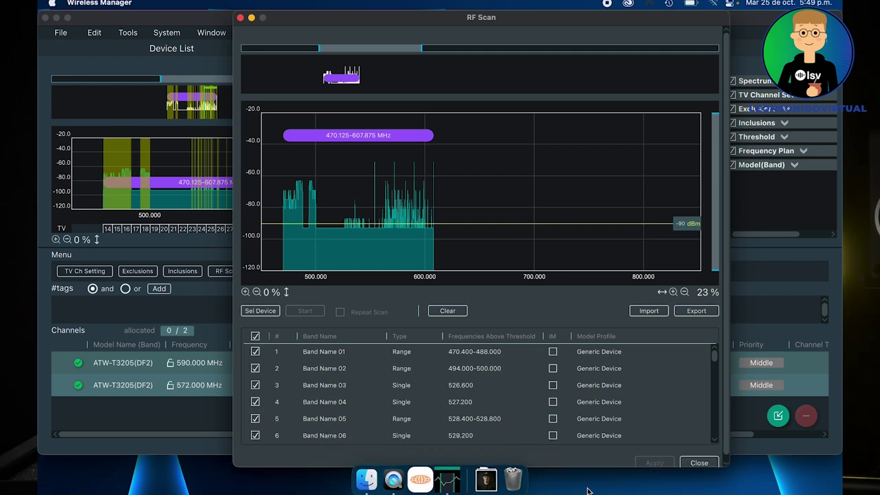
scroll(664, 467, down, 1)
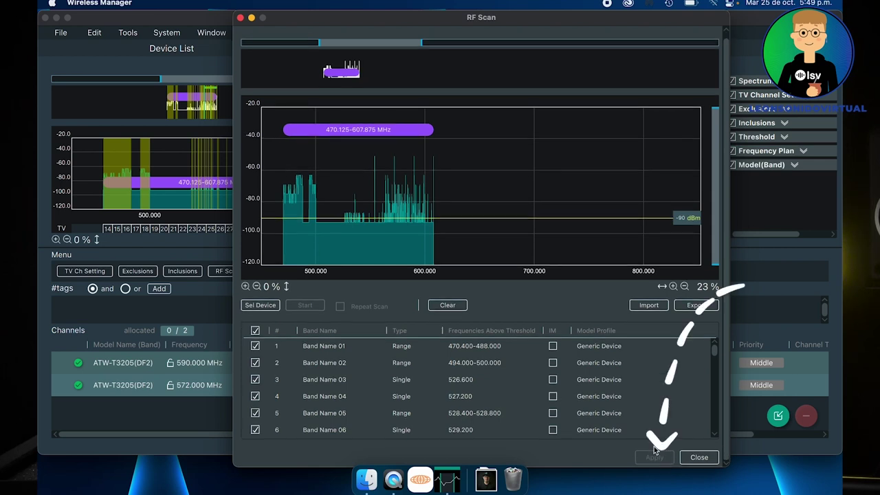
click(704, 459)
Set the TV channel area to North America and the country to Mexico, and apply the setting
drag(215, 246, 213, 266)
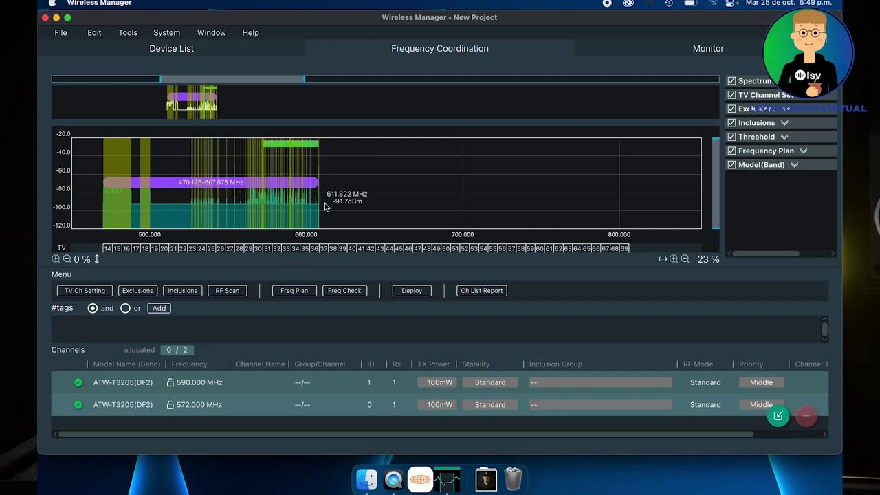
click(79, 292)
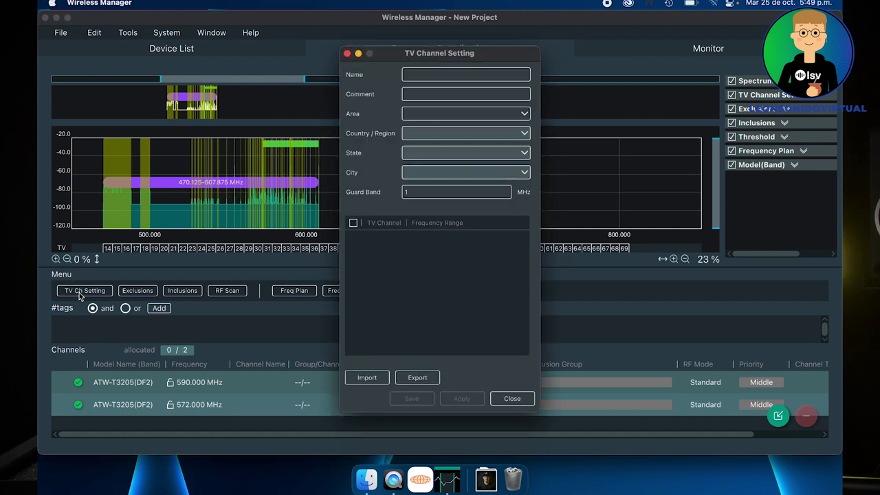
click(440, 113)
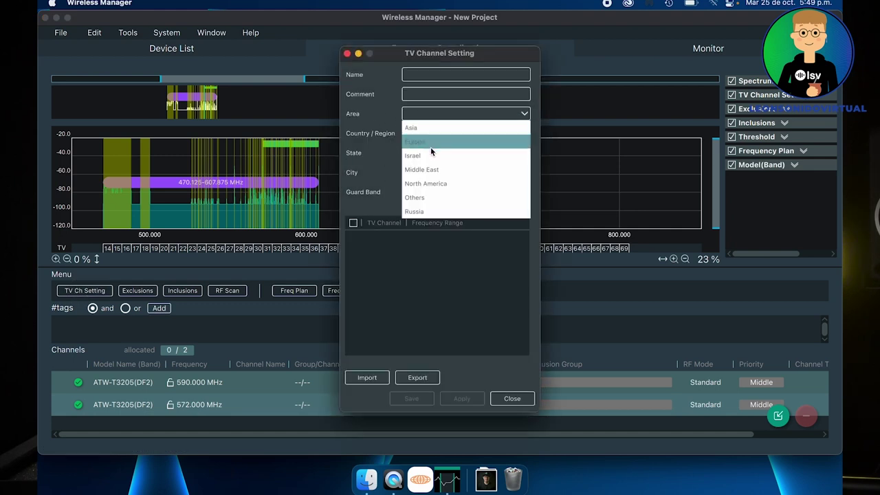
click(435, 184)
click(432, 134)
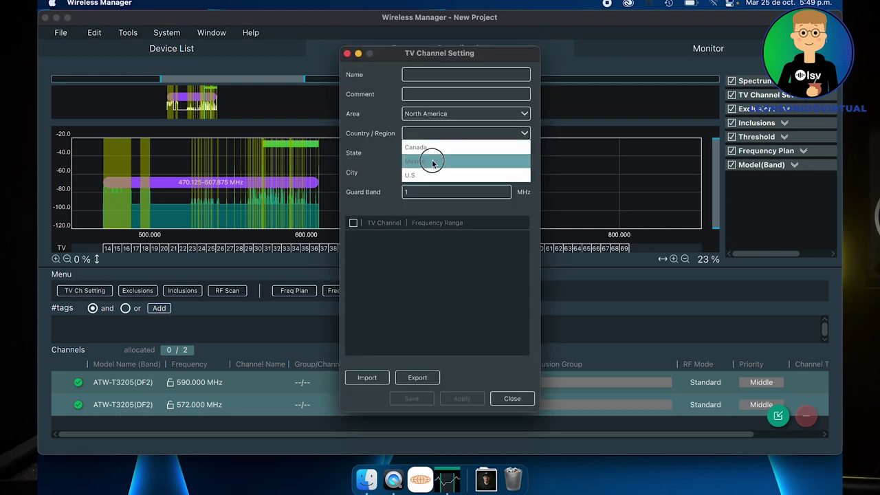
click(425, 152)
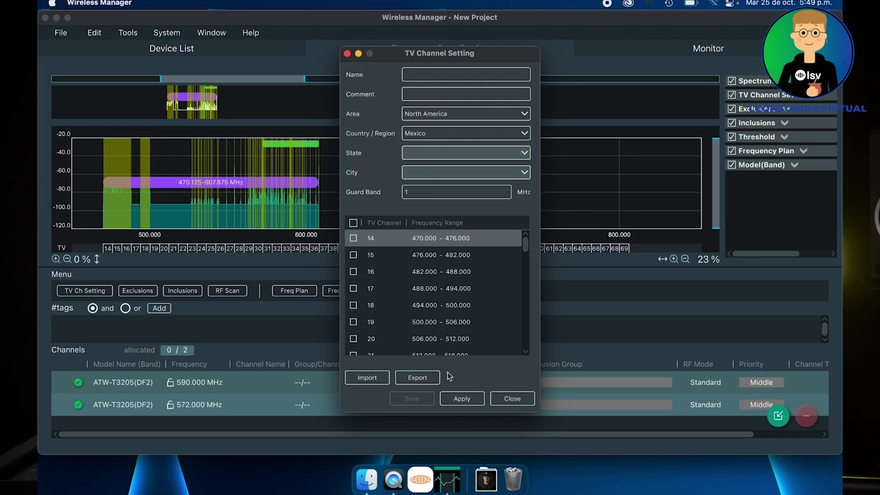
click(446, 402)
click(514, 400)
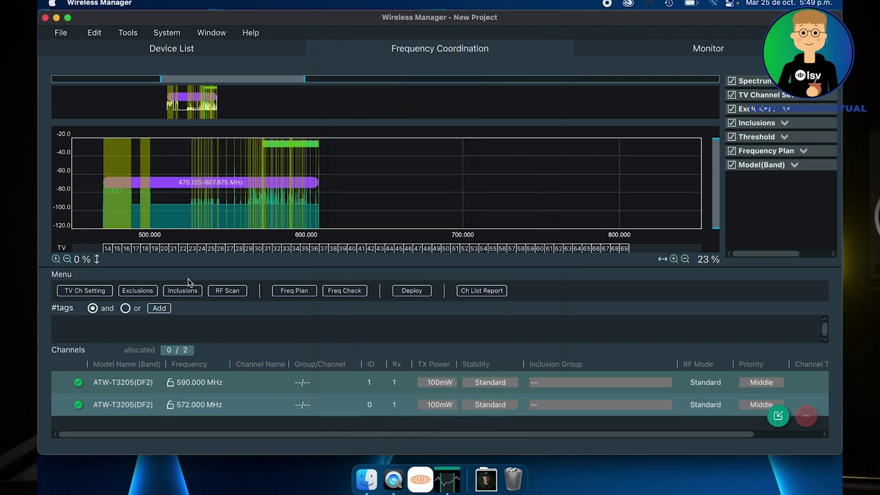
Review the exclusions list with the TV channel settings and RF scan results shown, without applying any change
click(137, 290)
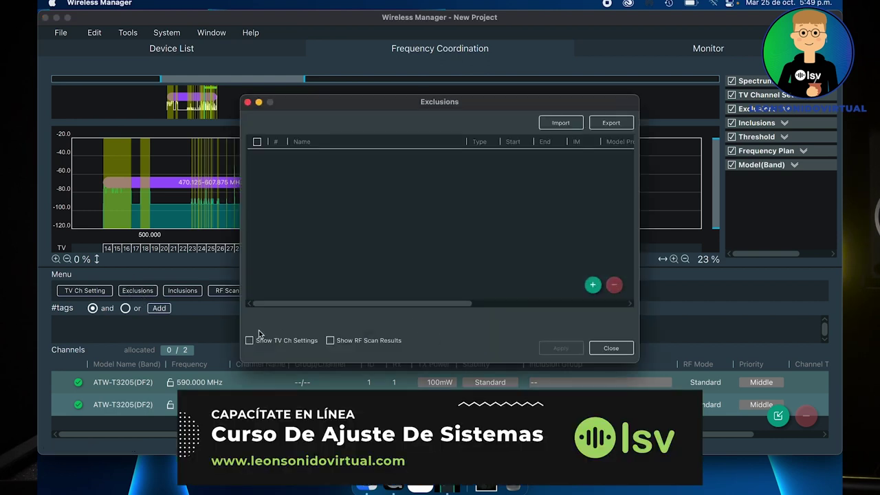
click(250, 340)
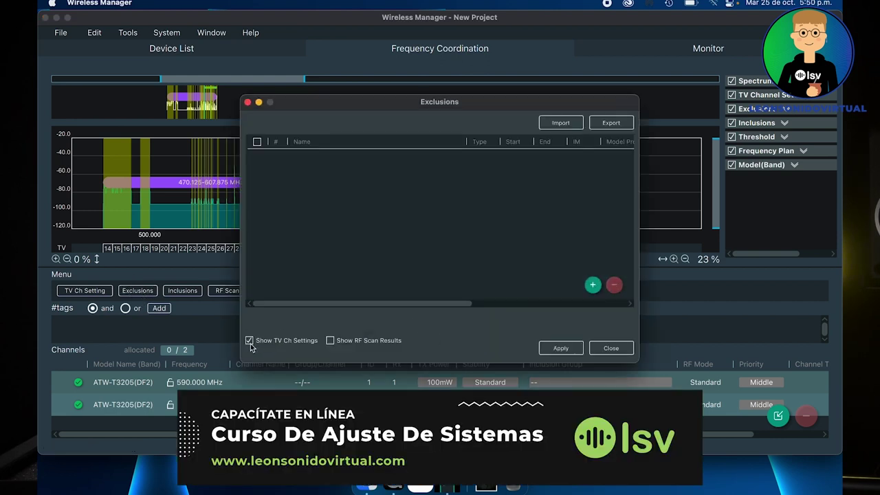
click(334, 341)
scroll(358, 200, down, 15)
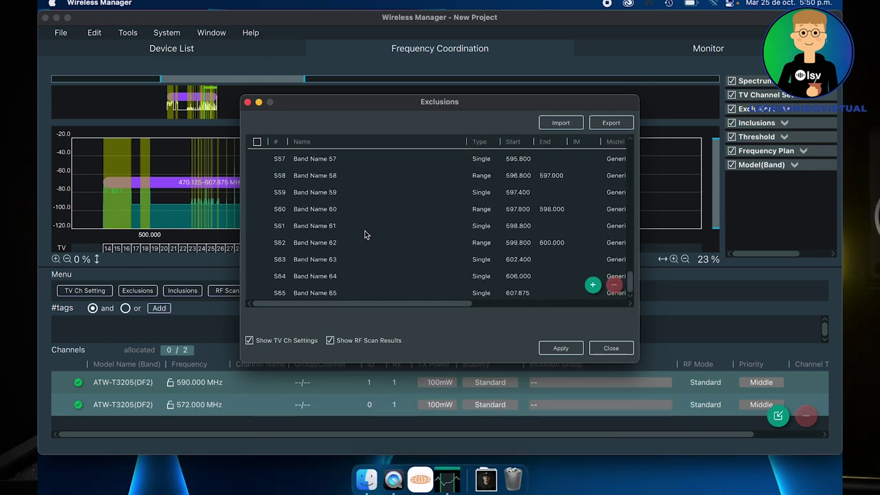
scroll(366, 235, up, 15)
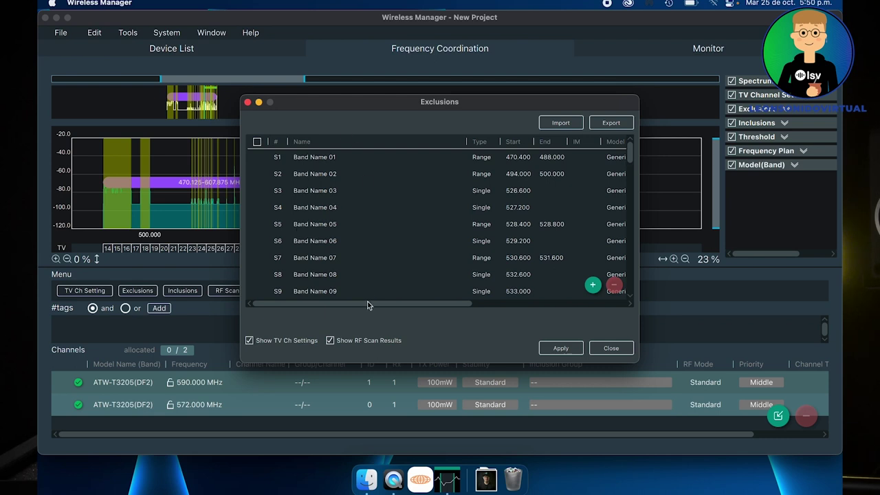
click(331, 341)
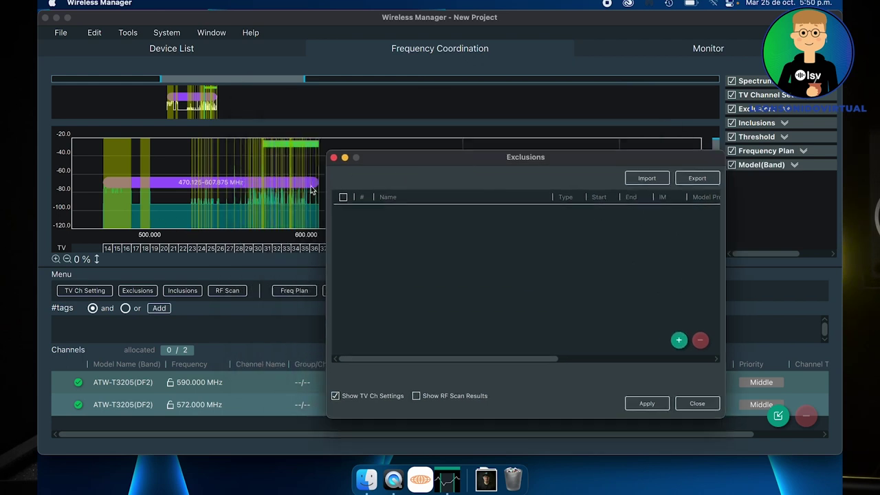
click(333, 158)
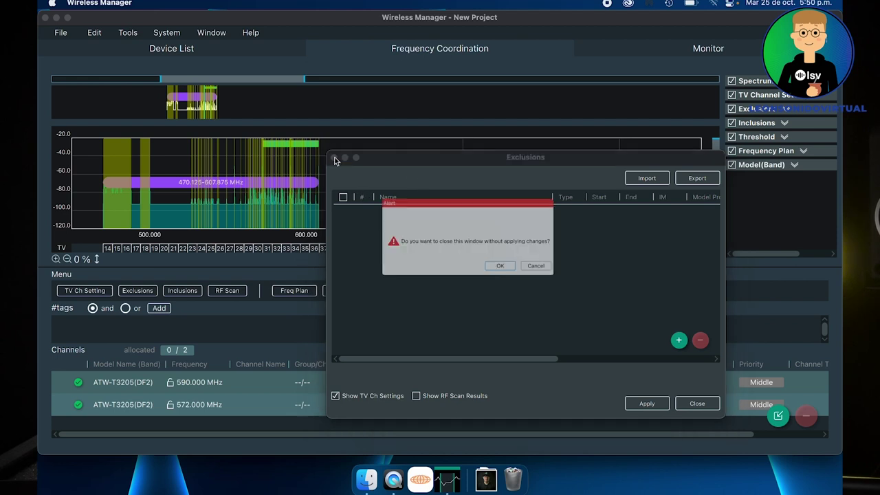
click(516, 279)
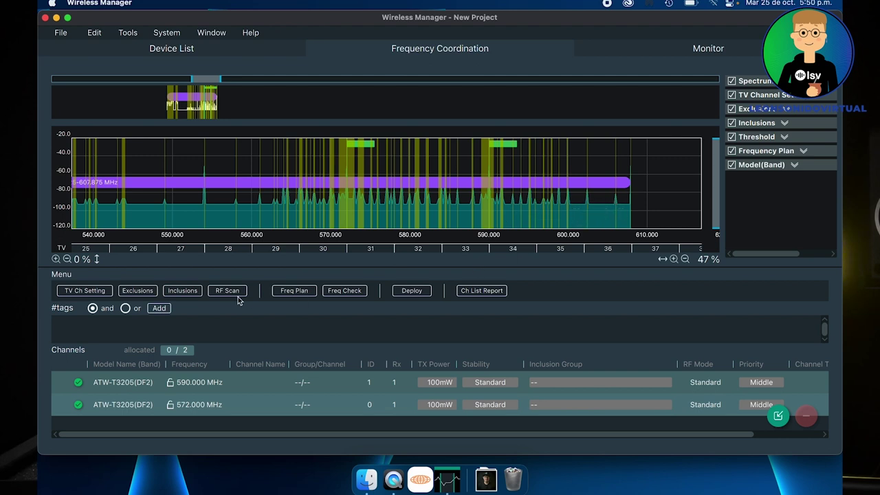
Add a named exclusion range from 560.000 to 600.000 MHz and apply it
click(137, 291)
click(592, 285)
click(485, 158)
click(514, 159)
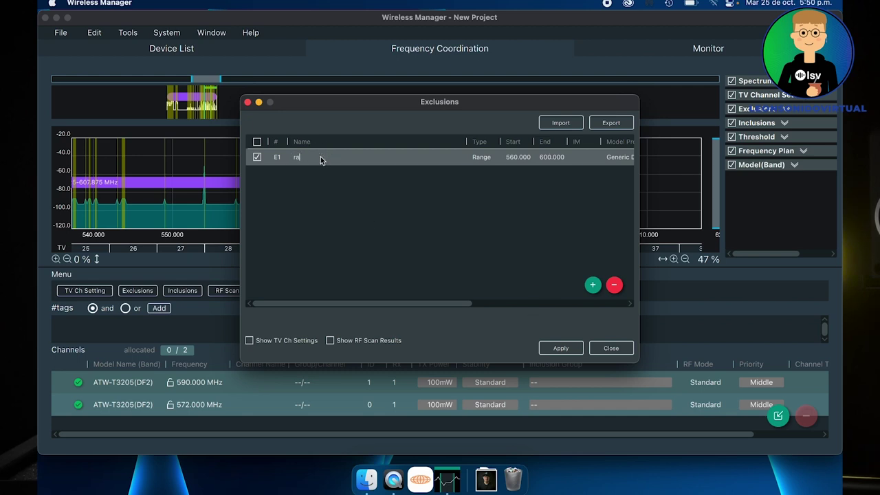
text(ooo)
click(560, 348)
click(608, 348)
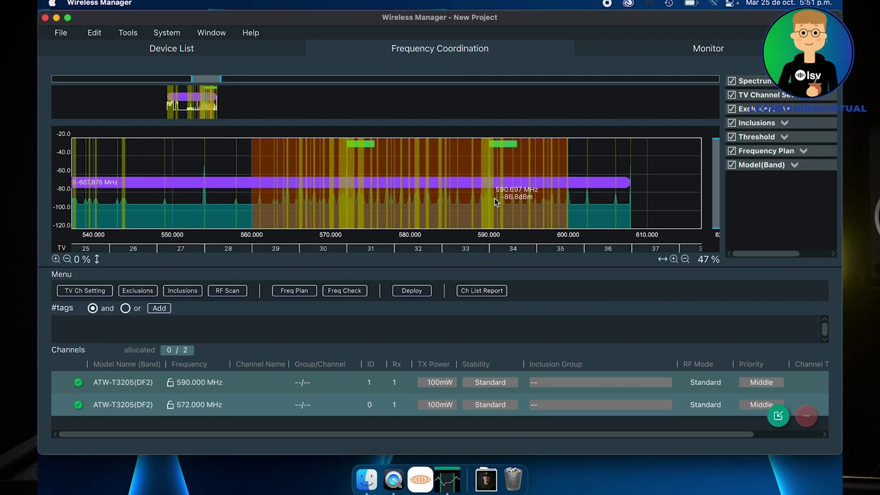
Add a frequency inclusion entry and name it limpio
click(179, 293)
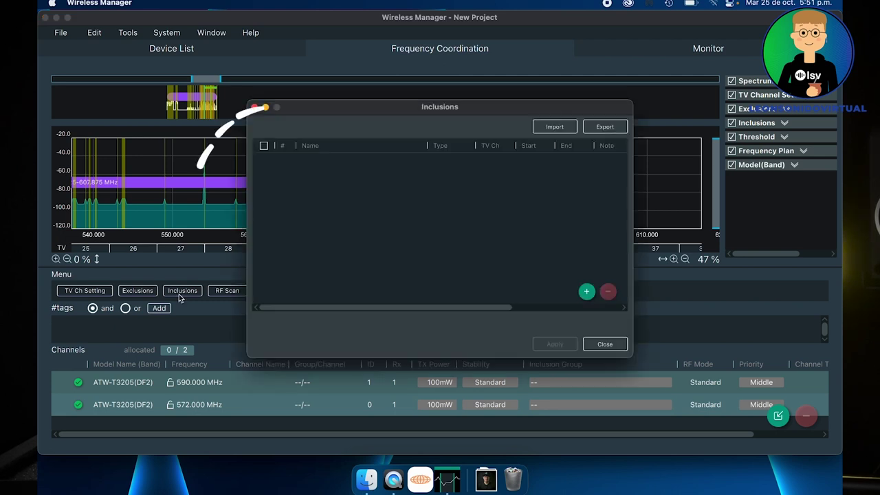
click(599, 344)
drag(277, 207, 625, 192)
drag(457, 154, 601, 144)
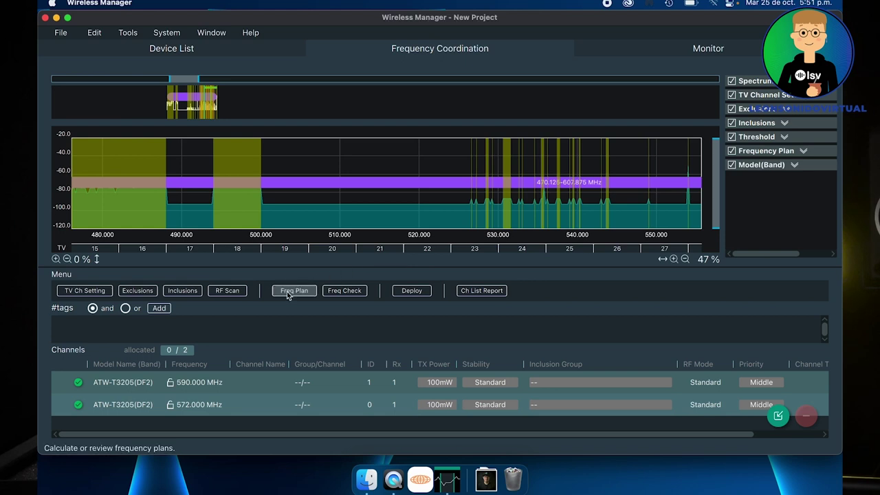
click(188, 293)
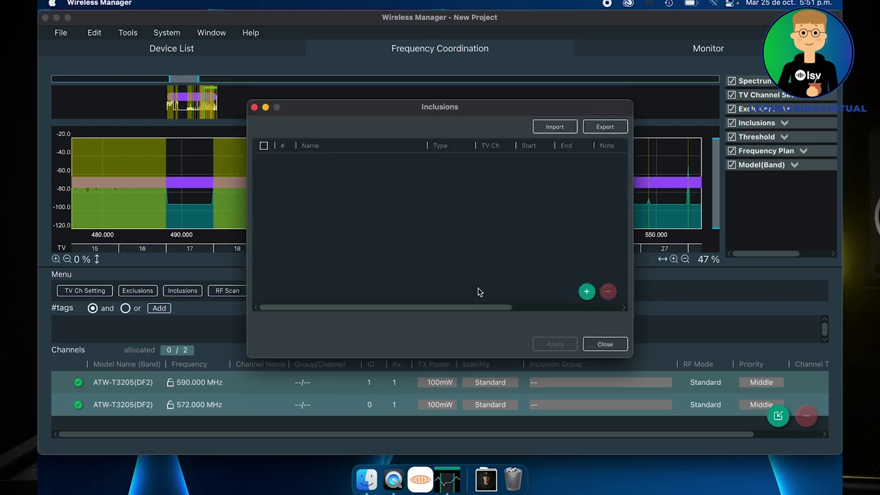
click(587, 292)
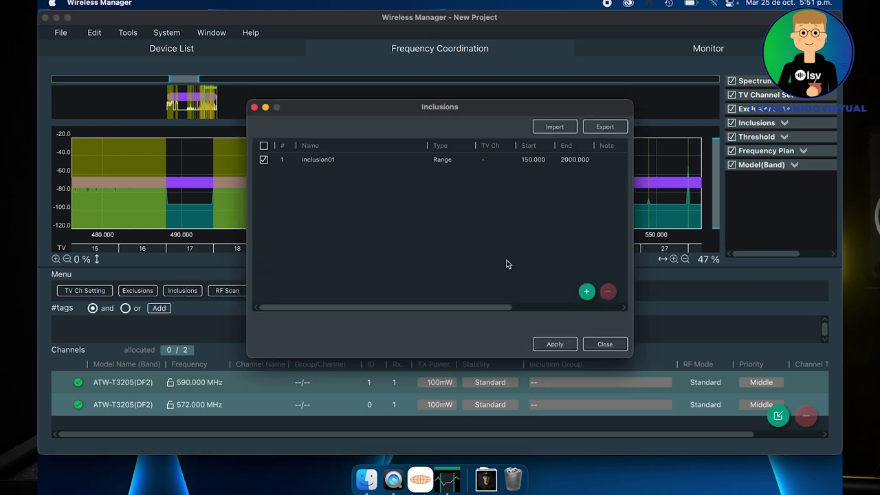
click(323, 161)
click(331, 162)
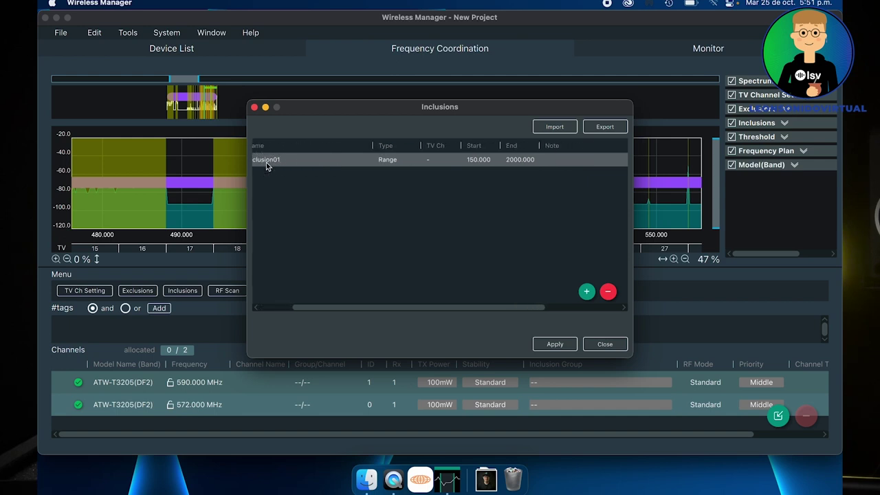
text(limpio)
key(Return)
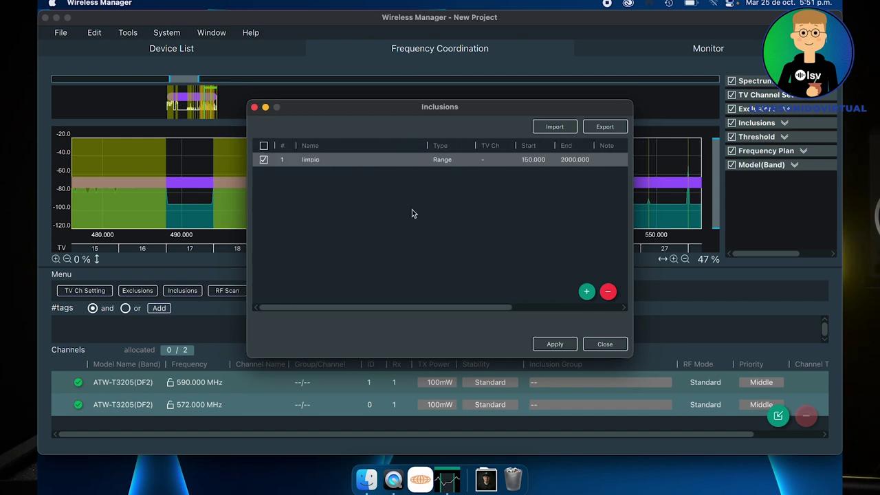
Assign TV channel 19 to the limpio inclusion
click(489, 162)
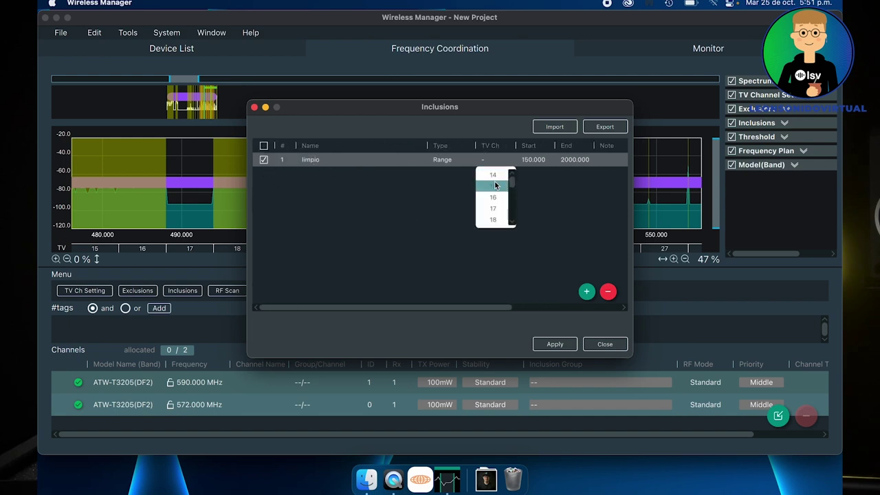
scroll(493, 205, down, 3)
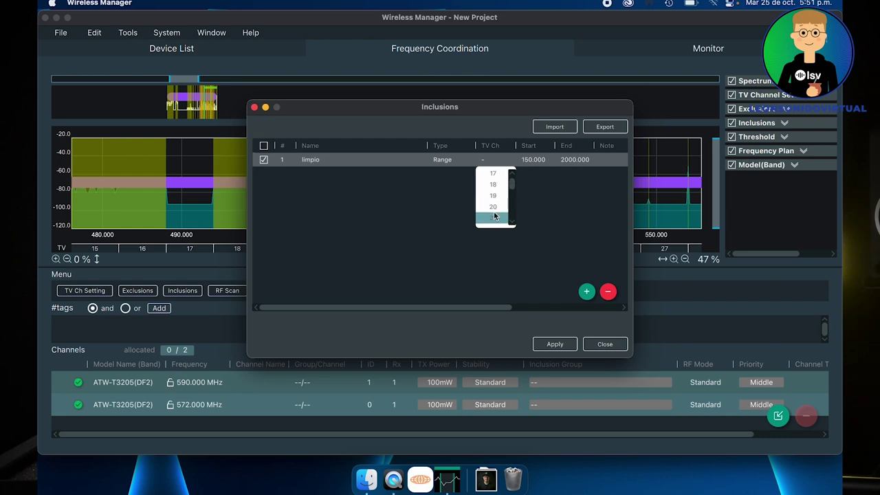
click(494, 216)
drag(448, 107, 484, 114)
click(545, 172)
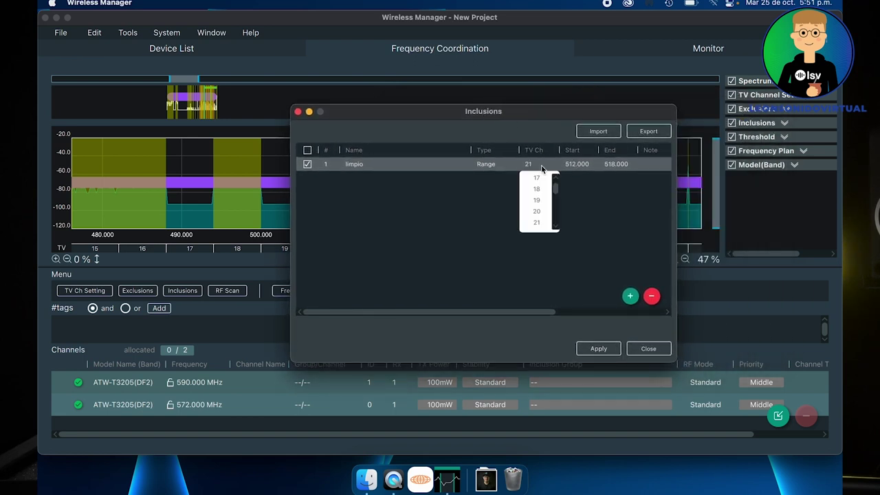
click(538, 201)
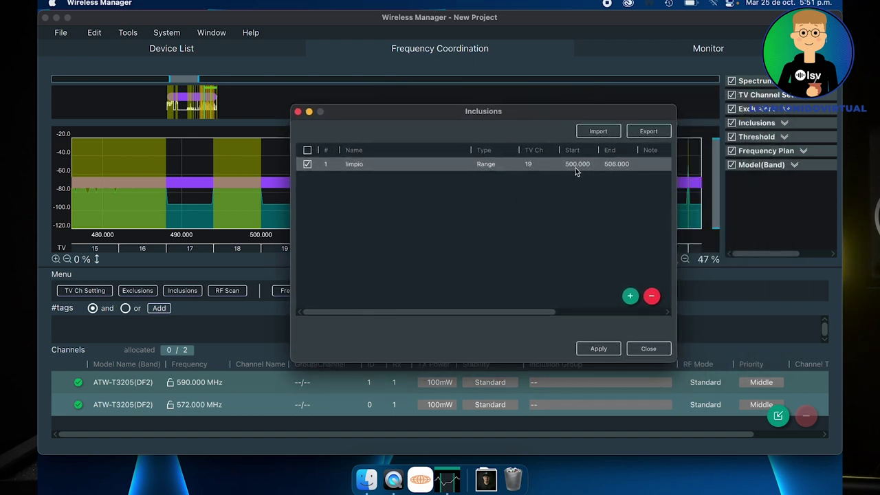
Add a second inclusion entry, assign it TV channel 23 and disable it
click(630, 295)
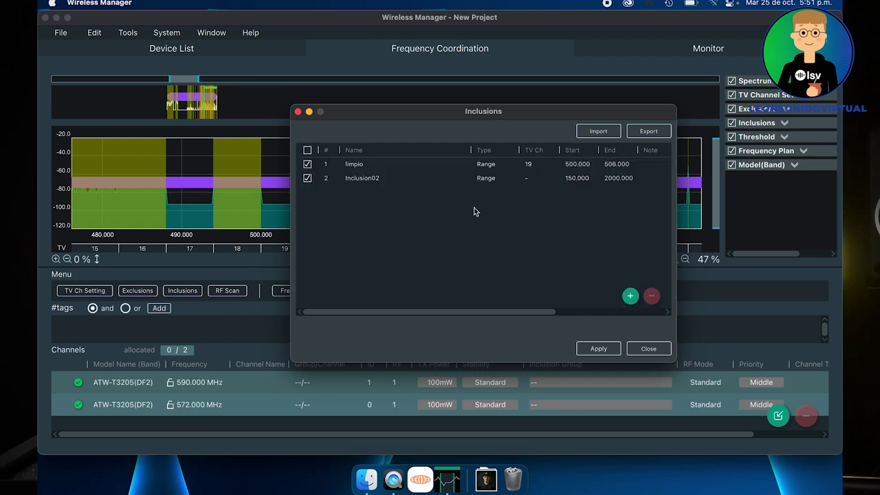
click(521, 180)
scroll(531, 216, down, 2)
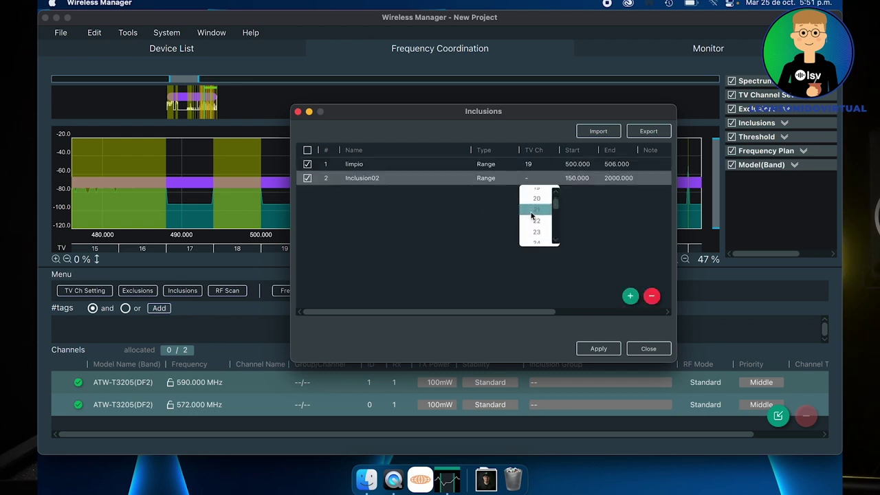
click(533, 217)
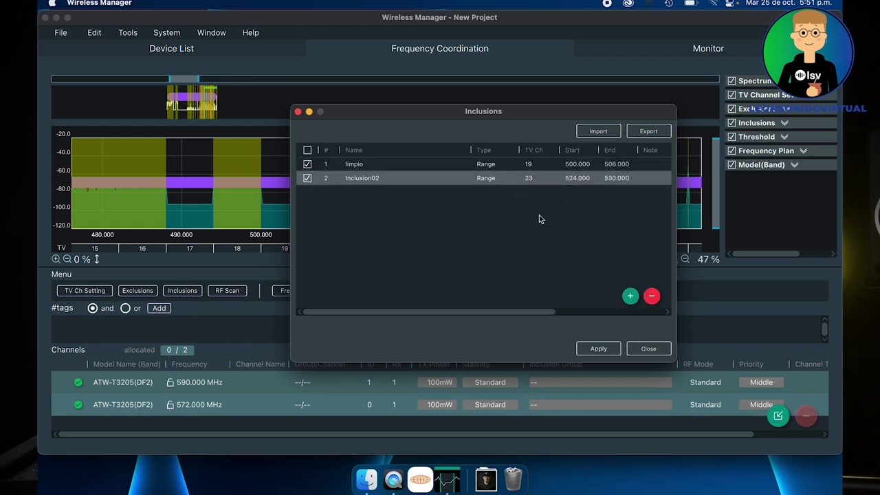
click(308, 178)
Set the limpio inclusion's end frequency to 530.000 MHz, apply it and close the inclusions list
click(621, 167)
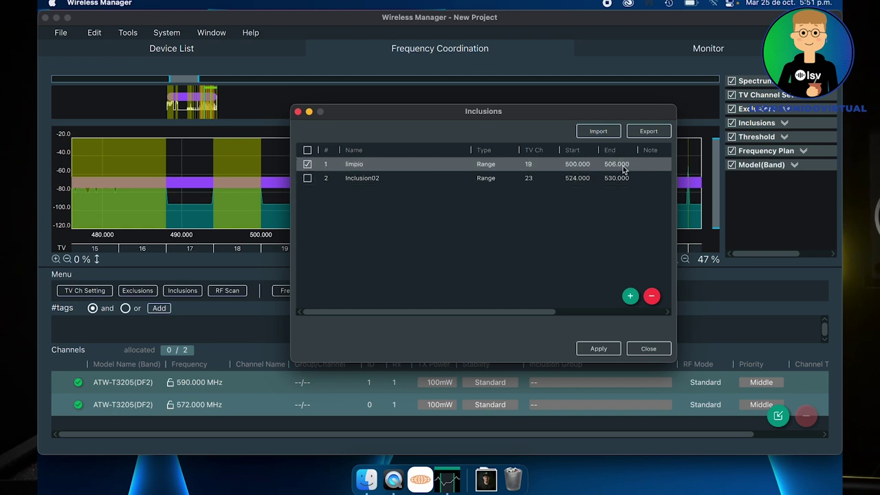
key(BackSpace)
key(BackSpace)
key(BackSpace)
key(BackSpace)
click(599, 349)
click(650, 350)
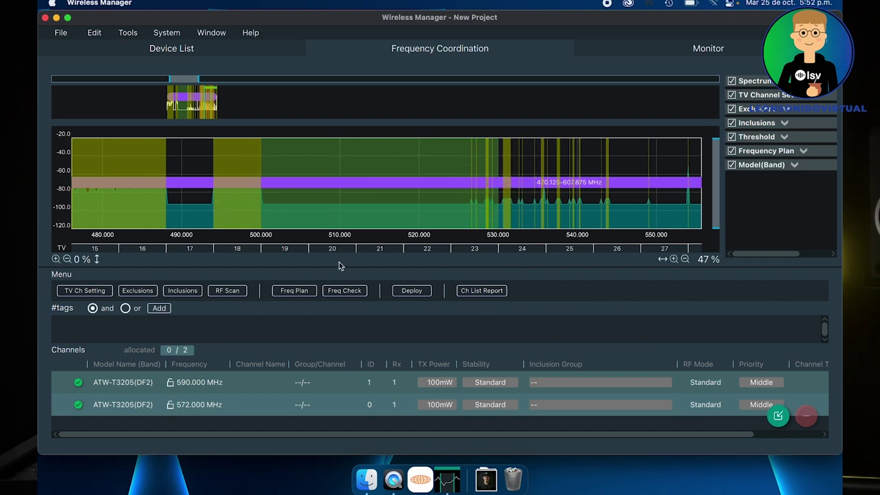
Reopen the inclusions list and change the second inclusion's TV channel to 22
click(183, 291)
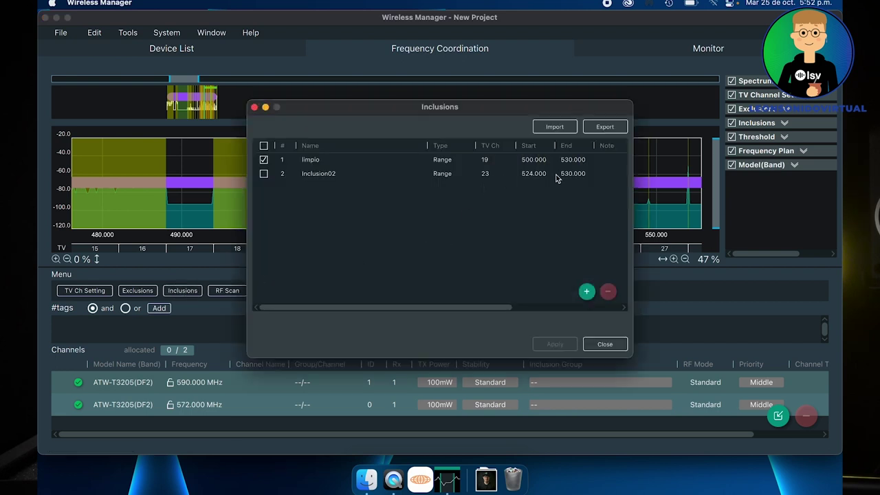
click(485, 175)
scroll(493, 213, up, 3)
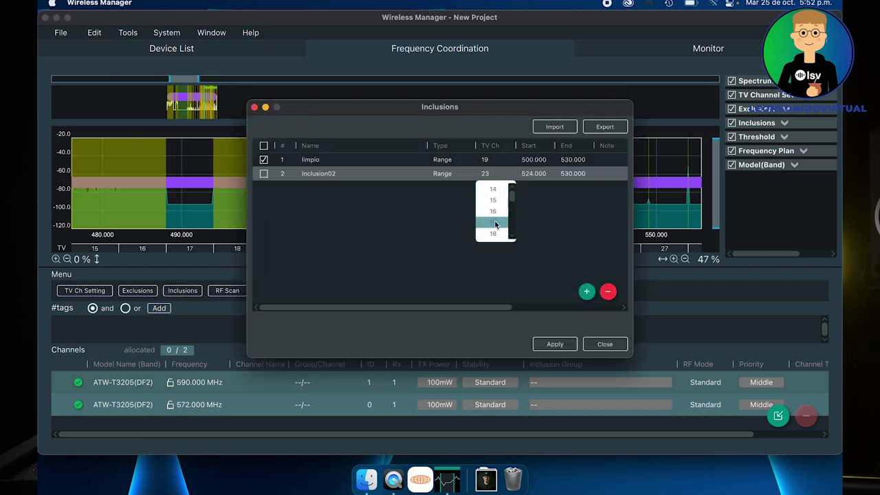
click(496, 225)
click(487, 176)
click(493, 233)
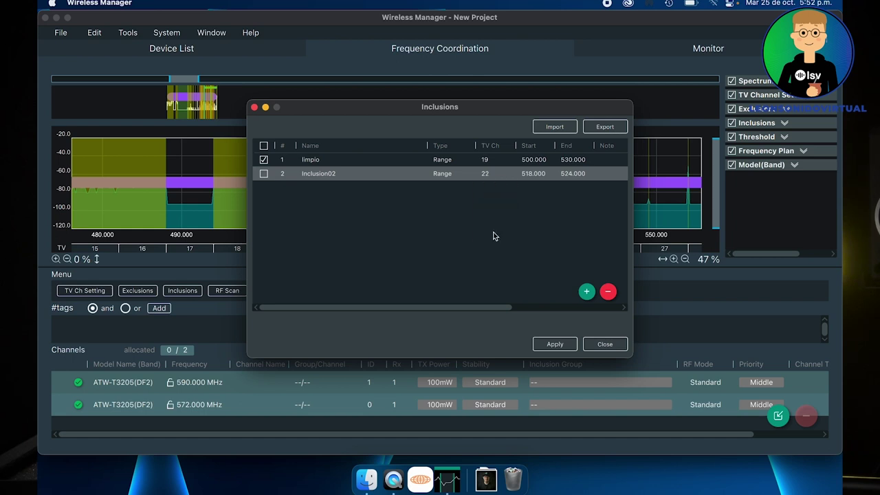
Set the limpio inclusion's end frequency to 524.000 MHz, apply it and close the inclusions list
click(571, 160)
key(BackSpace)
key(BackSpace)
text(24)
click(555, 344)
click(605, 343)
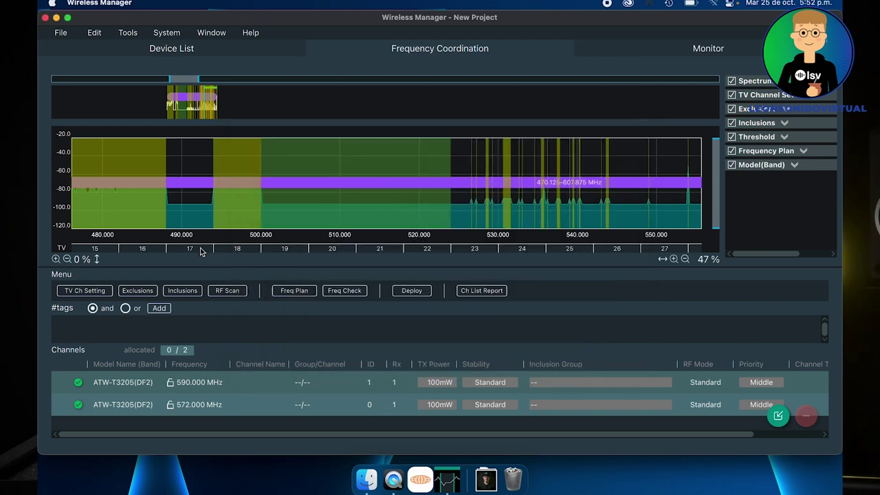
Reopen the inclusions list, enable the second inclusion and assign it TV channel 17
click(182, 291)
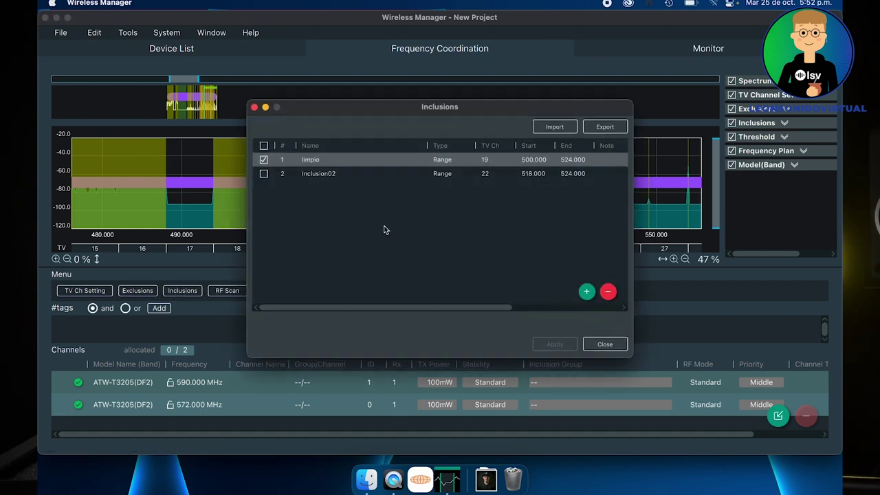
click(264, 173)
click(485, 174)
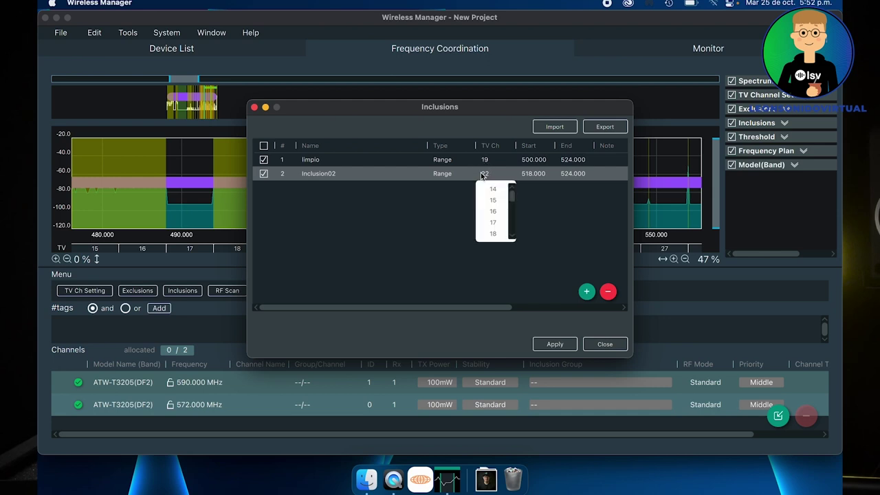
click(495, 222)
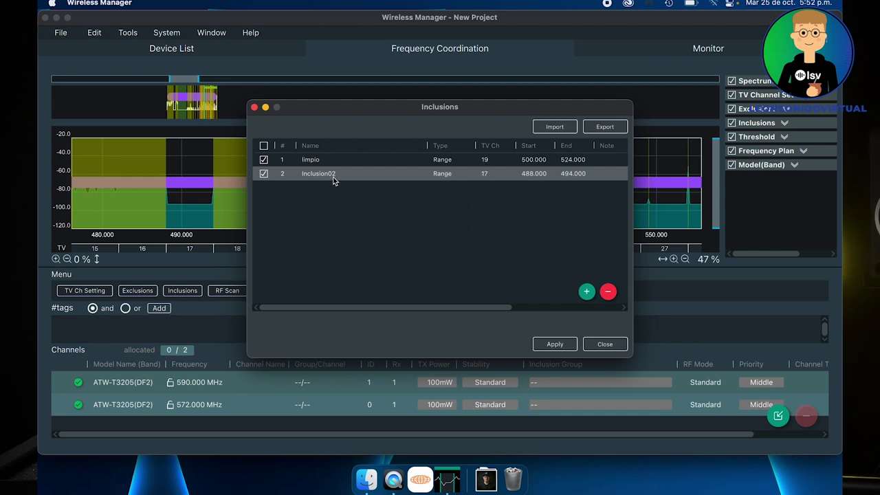
Rename the second inclusion canal17, apply the inclusions and close the list
key(BackSpace)
key(BackSpace)
key(BackSpace)
key(BackSpace)
key(BackSpace)
key(BackSpace)
key(BackSpace)
key(BackSpace)
text(canal1)
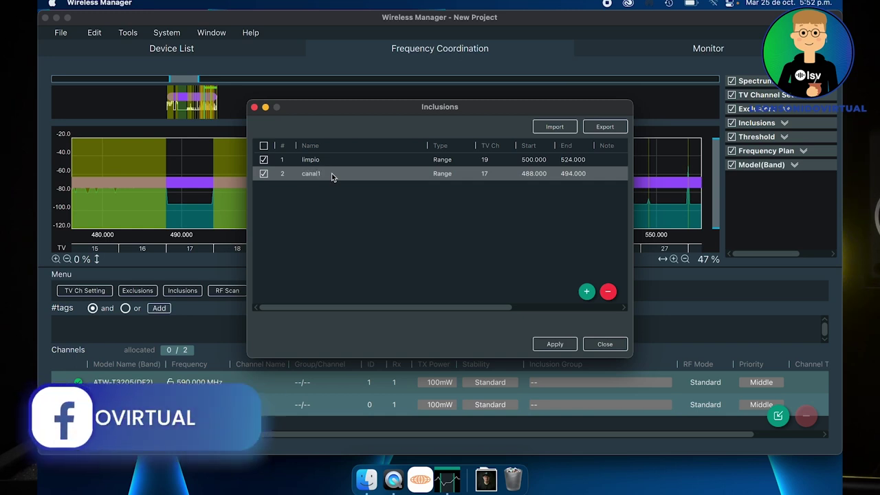
text(7)
key(Return)
click(568, 347)
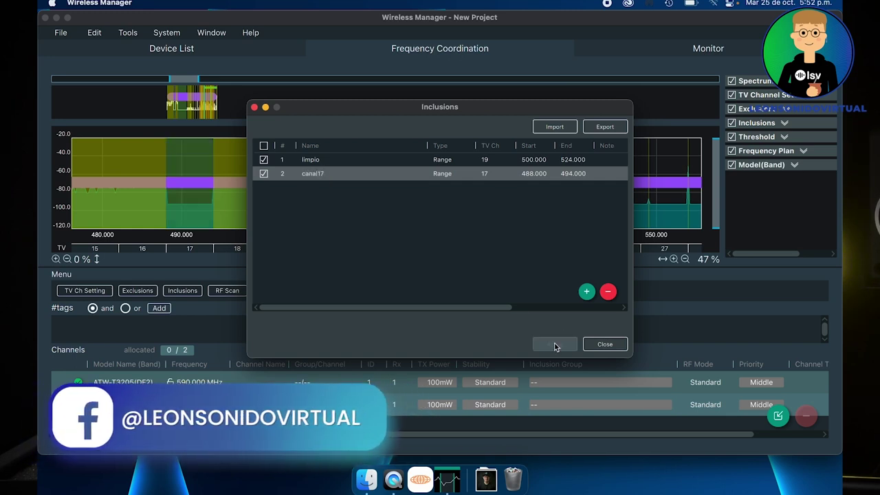
click(608, 346)
Enlarge the channels list area and keep the 590.000 MHz channel's stability on Standard
drag(436, 268, 440, 225)
click(183, 341)
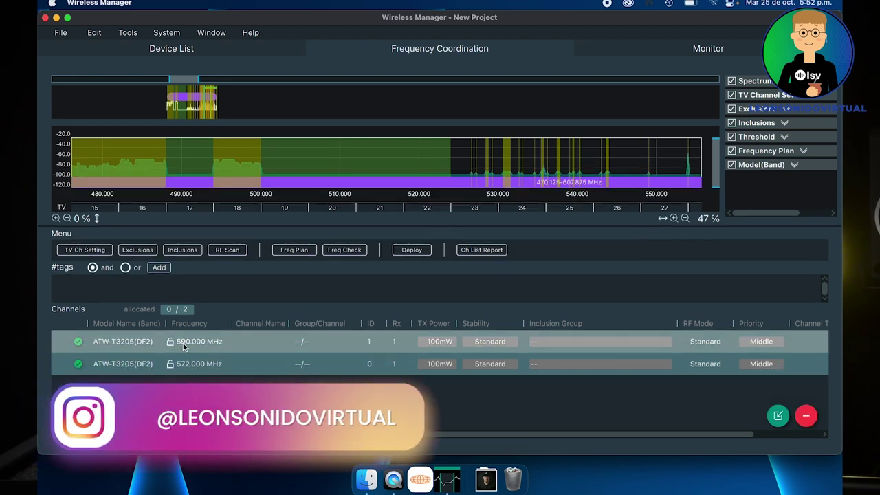
key(Escape)
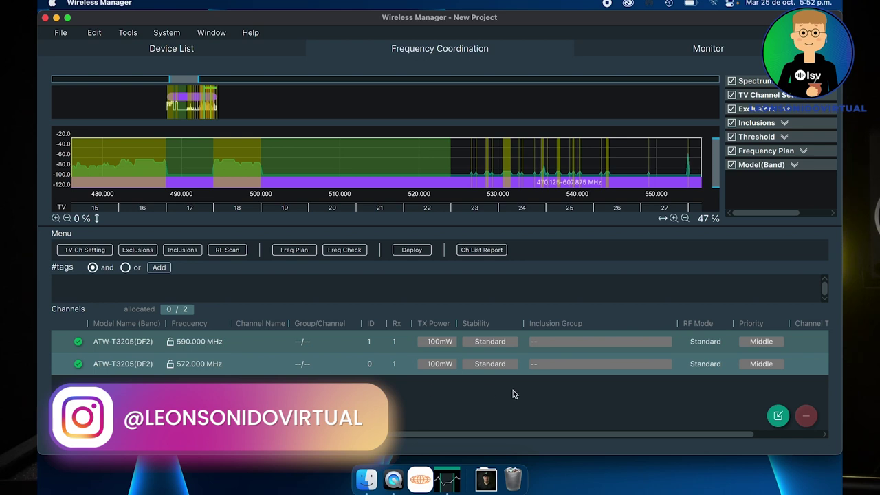
scroll(619, 376, right, 5)
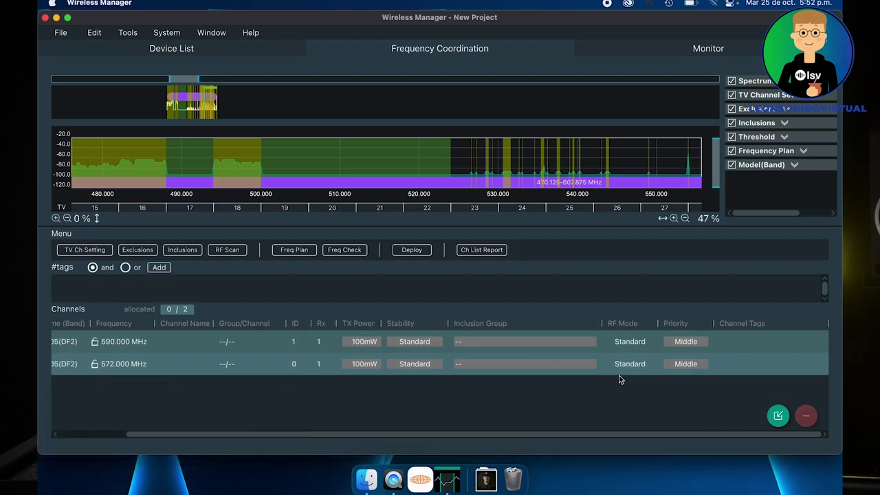
click(421, 342)
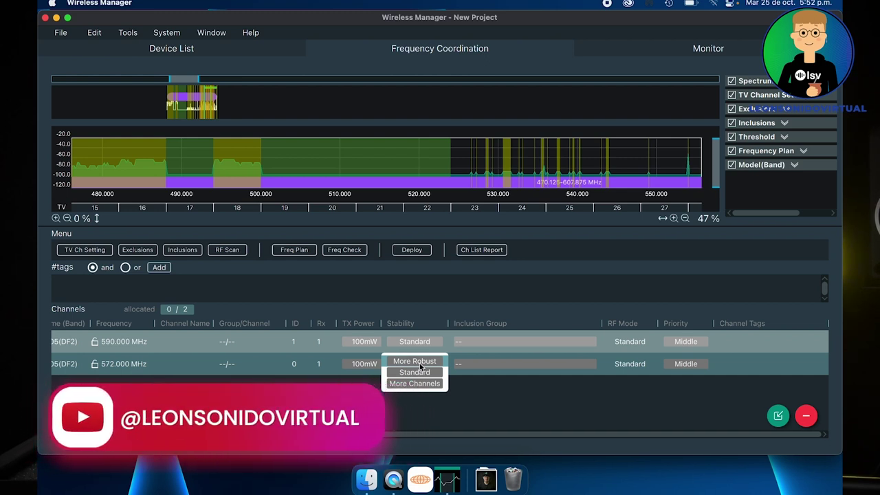
click(421, 372)
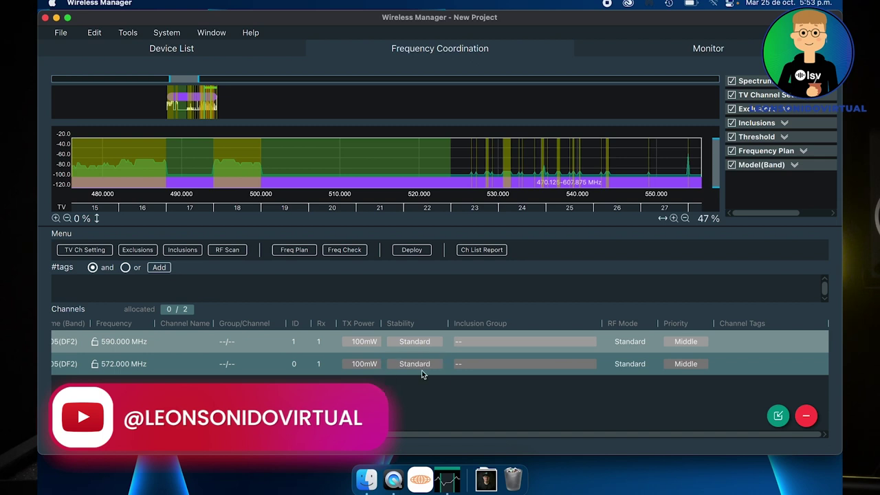
Assign the limpio inclusion group to the 590.000 MHz channel and canal17 to the 572.000 MHz channel
click(473, 341)
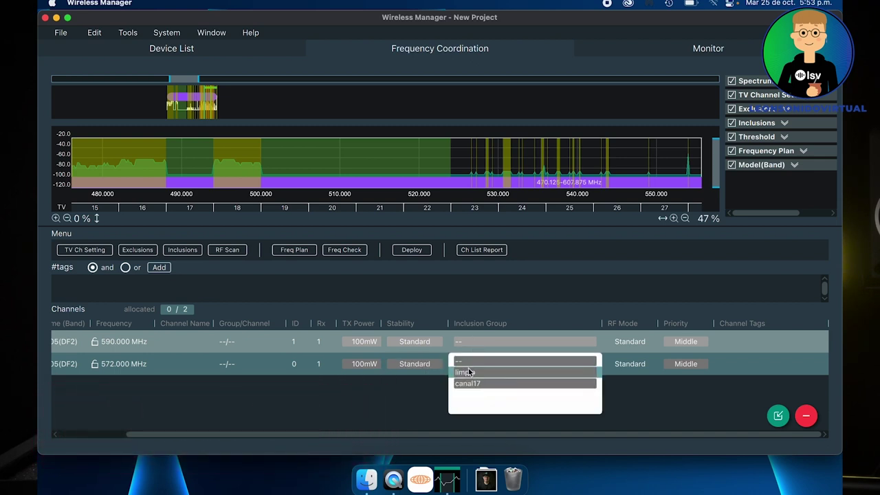
click(466, 372)
click(471, 363)
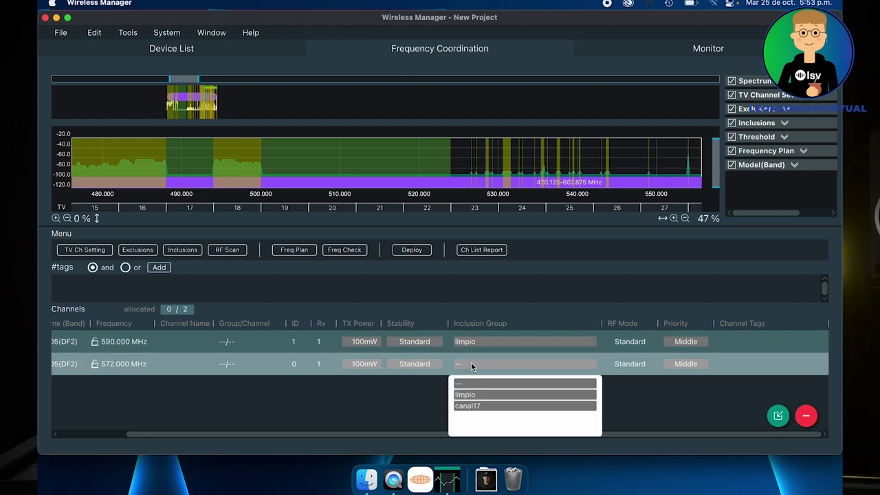
click(475, 407)
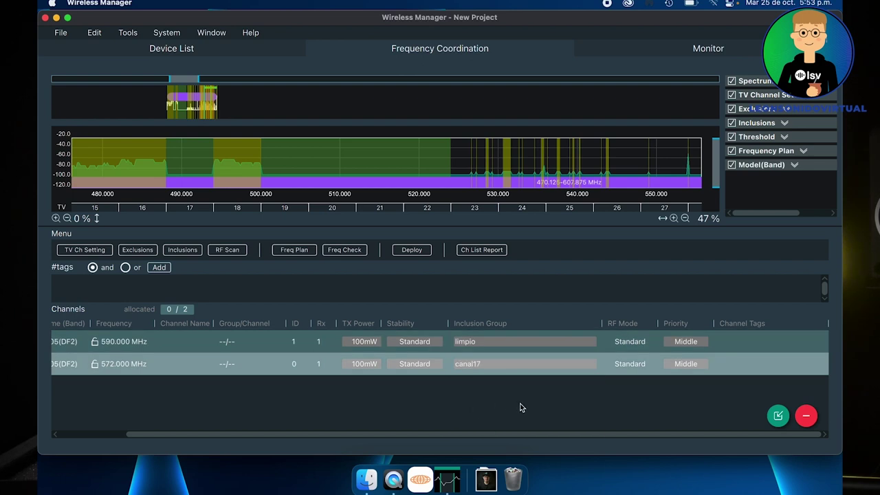
Set the priority of the 590.000 MHz channel to High and of the 572.000 MHz channel to Low
scroll(521, 407, left, 3)
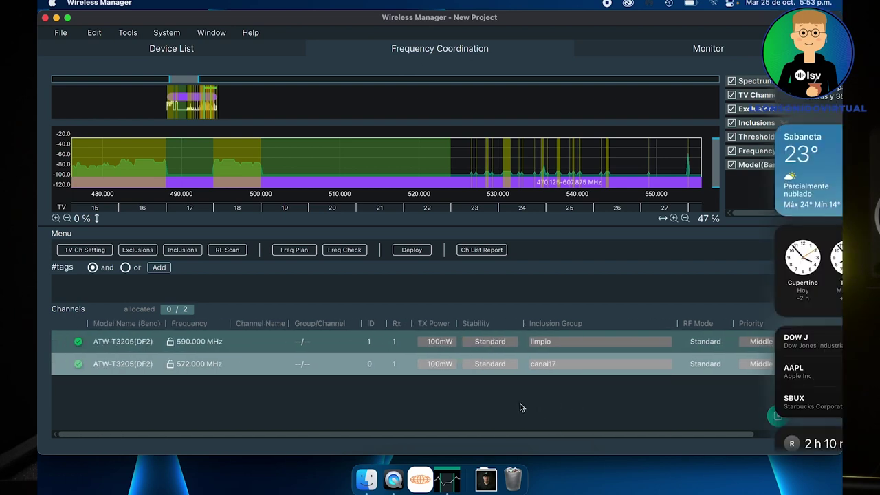
scroll(556, 402, right, 3)
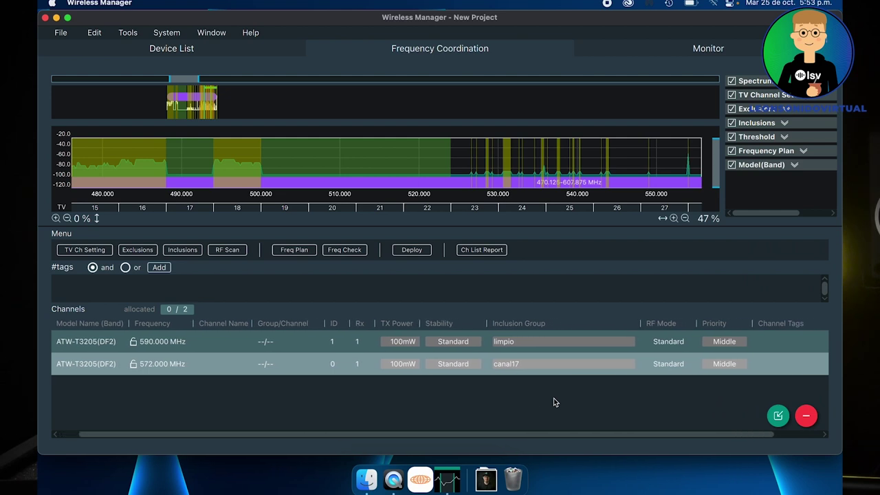
click(682, 341)
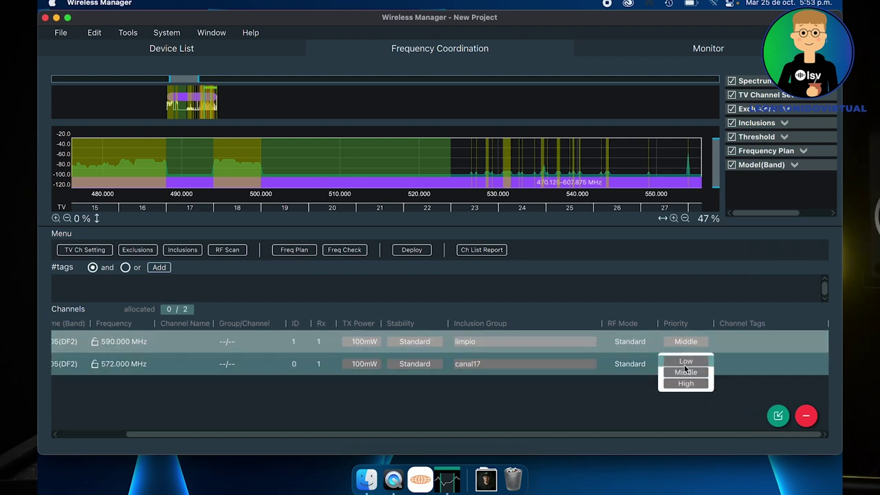
click(689, 383)
click(687, 365)
click(692, 380)
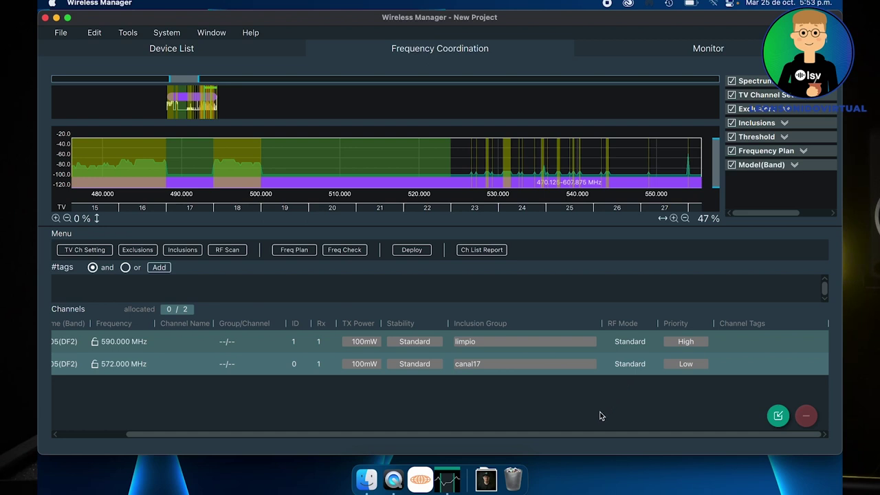
Calculate two alternative frequency plans for the channels
click(297, 252)
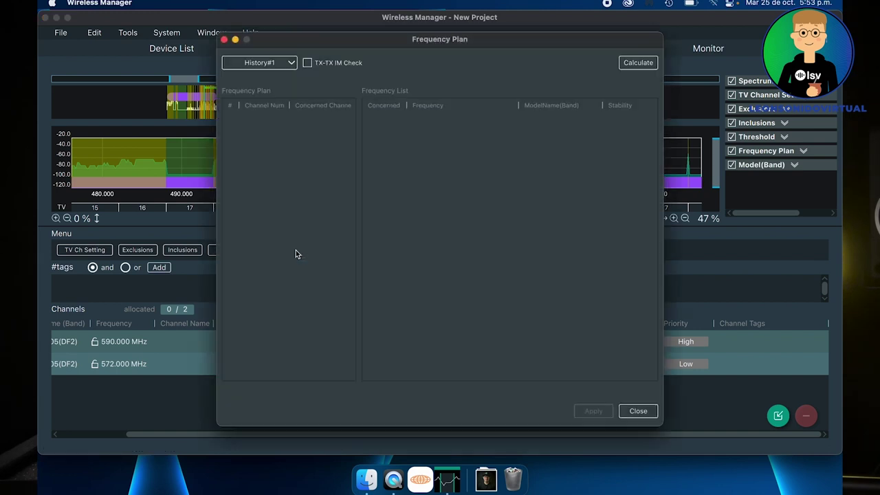
click(638, 62)
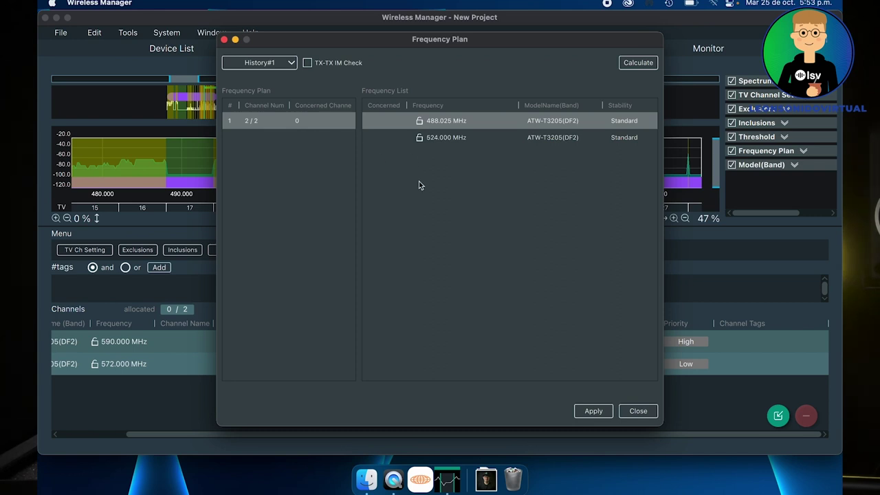
click(638, 62)
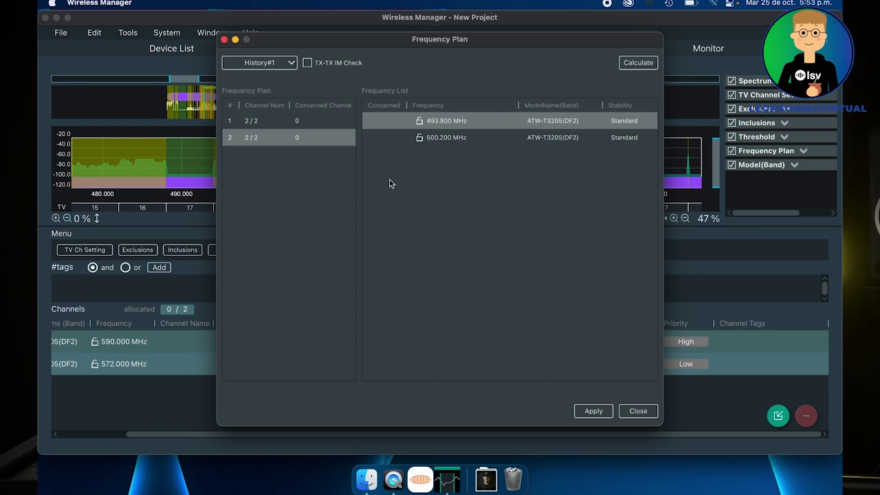
Compare the two calculated plans, apply the second one and save the results as a history
click(274, 124)
click(265, 140)
click(271, 123)
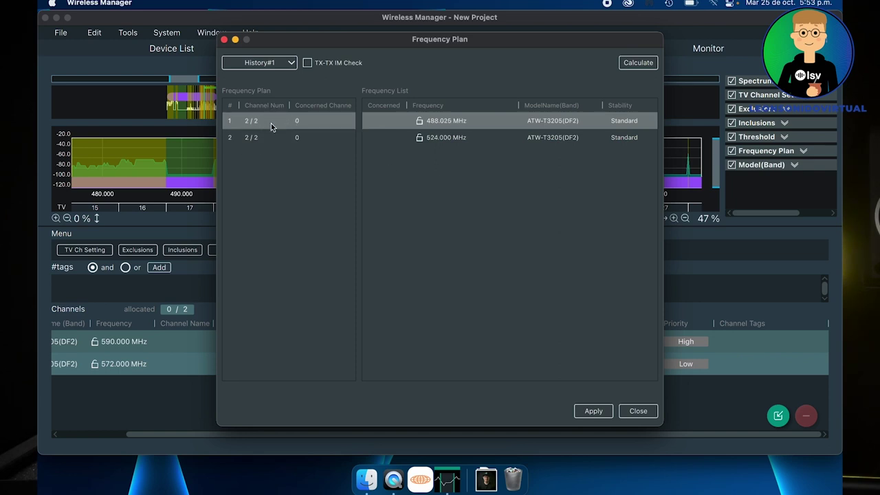
click(274, 138)
click(595, 415)
click(637, 414)
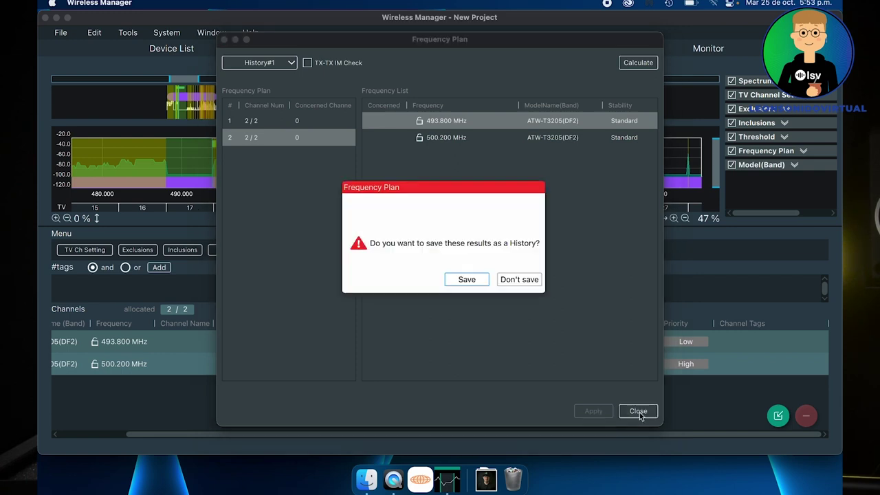
click(479, 280)
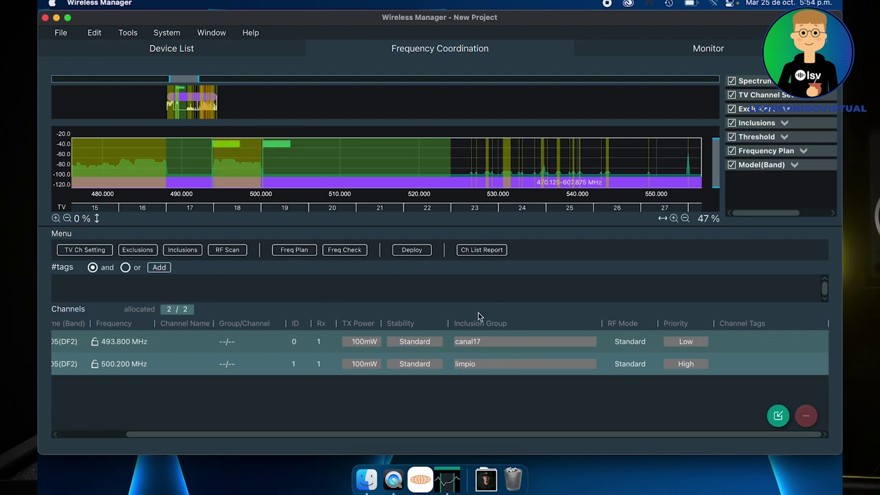
Run a frequency check and deploy the planned frequencies to the devices, acknowledging the deployment message
click(347, 252)
click(414, 252)
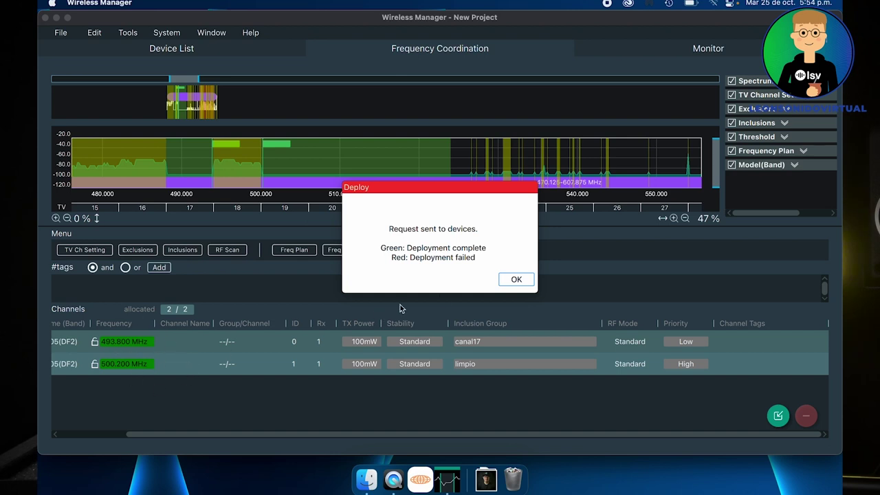
click(516, 280)
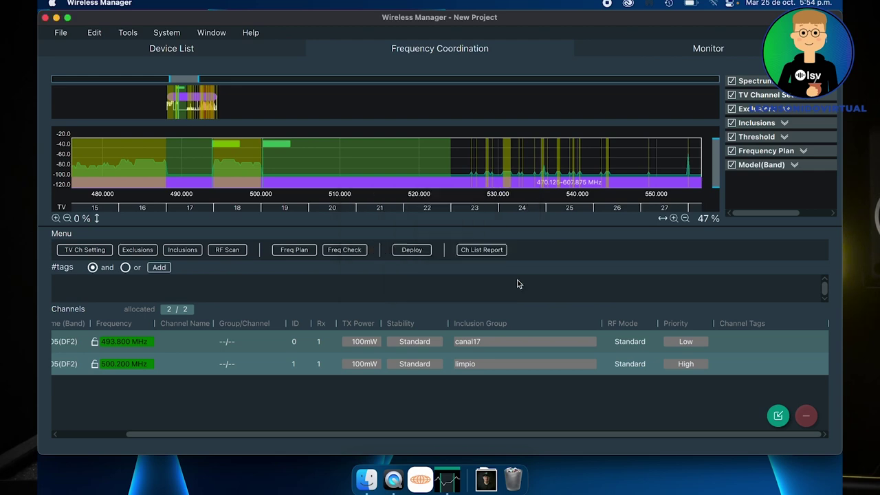
Start exporting the channel list report and cancel the save
click(488, 253)
click(487, 277)
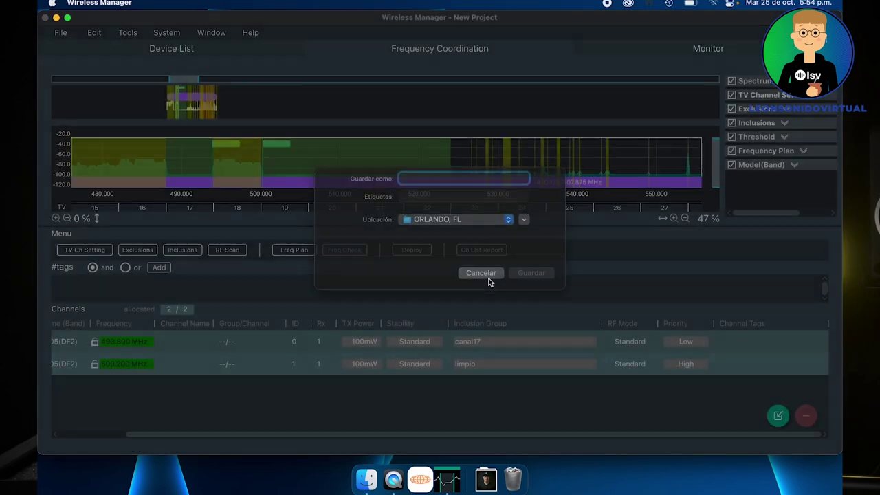